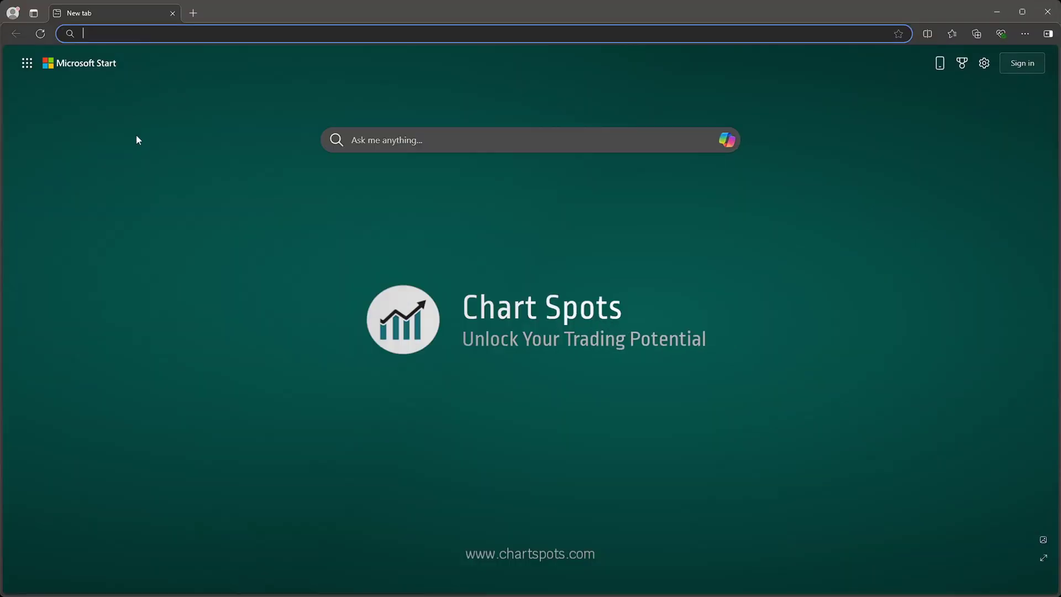
Open chartspots.com/volumeprofile and download the Session Volume Profile indicator for NinjaTrader 8
{"action": "type", "text": "chartspots."}
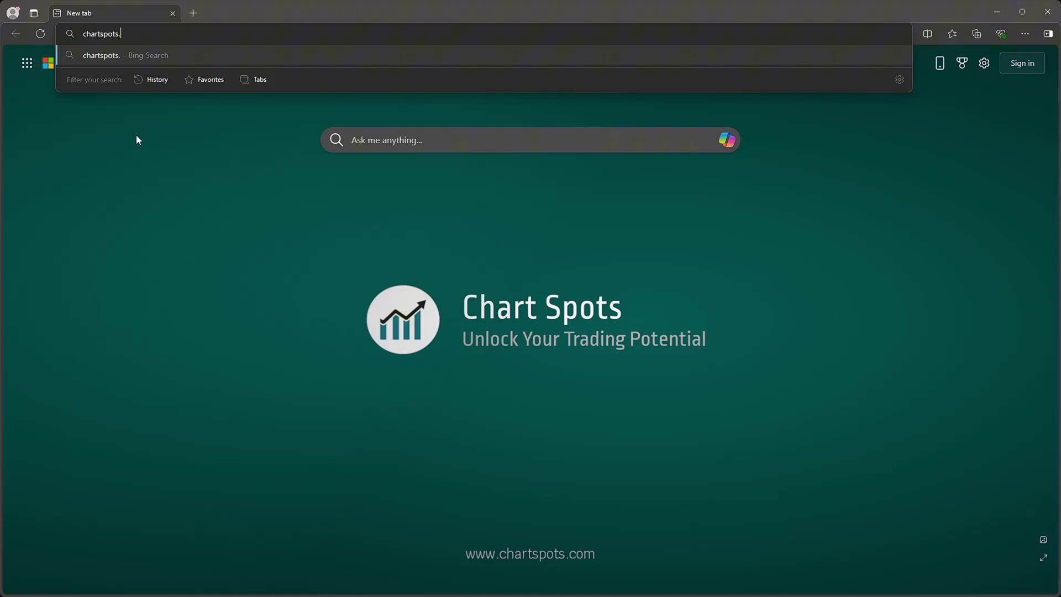
{"action": "type", "text": "com/volumeprofile"}
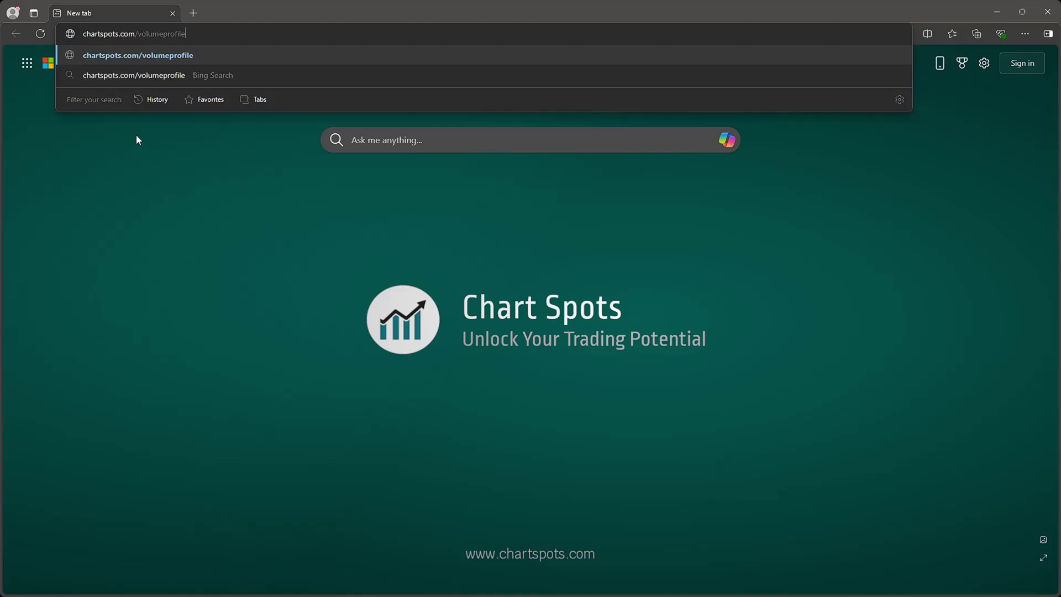
{"action": "key", "text": "Return"}
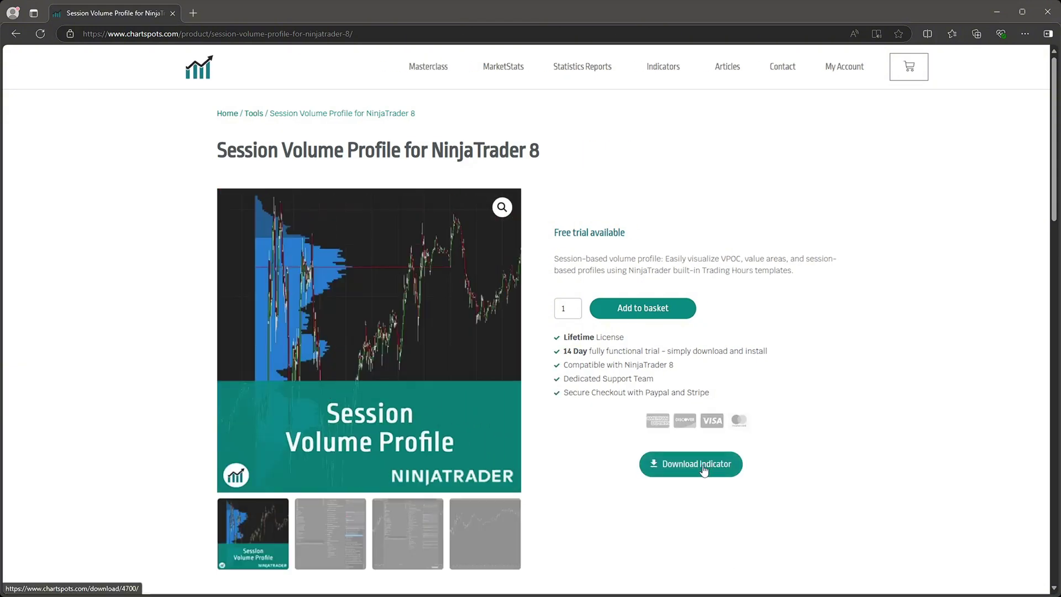
{"action": "left_click", "coordinate": [697, 472]}
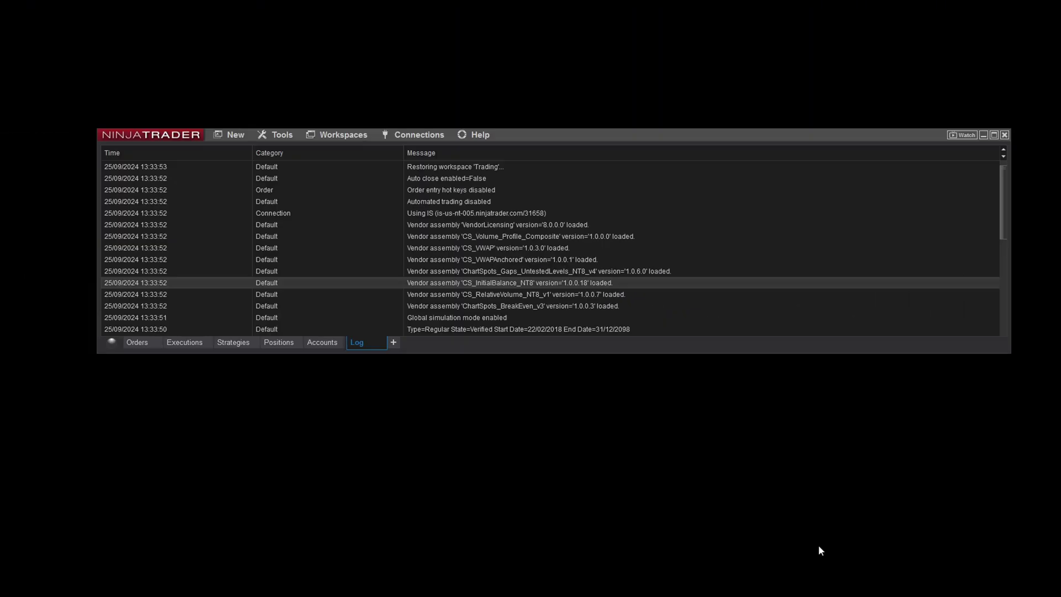
Switch to NinjaTrader and start the import of a NinjaScript add-on
{"action": "left_click", "coordinate": [276, 136]}
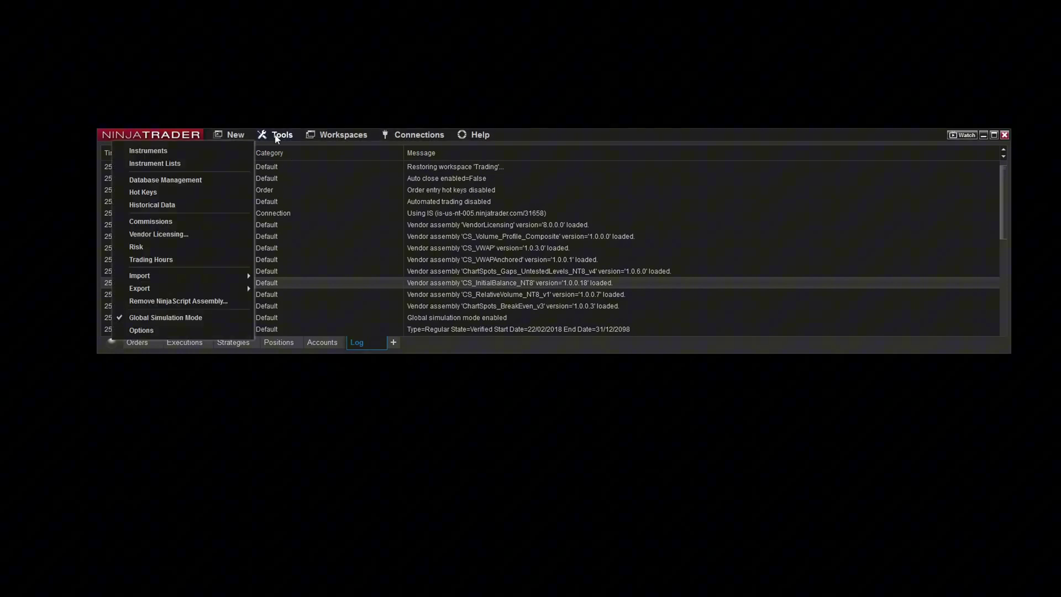
{"action": "mouse_move", "coordinate": [184, 274]}
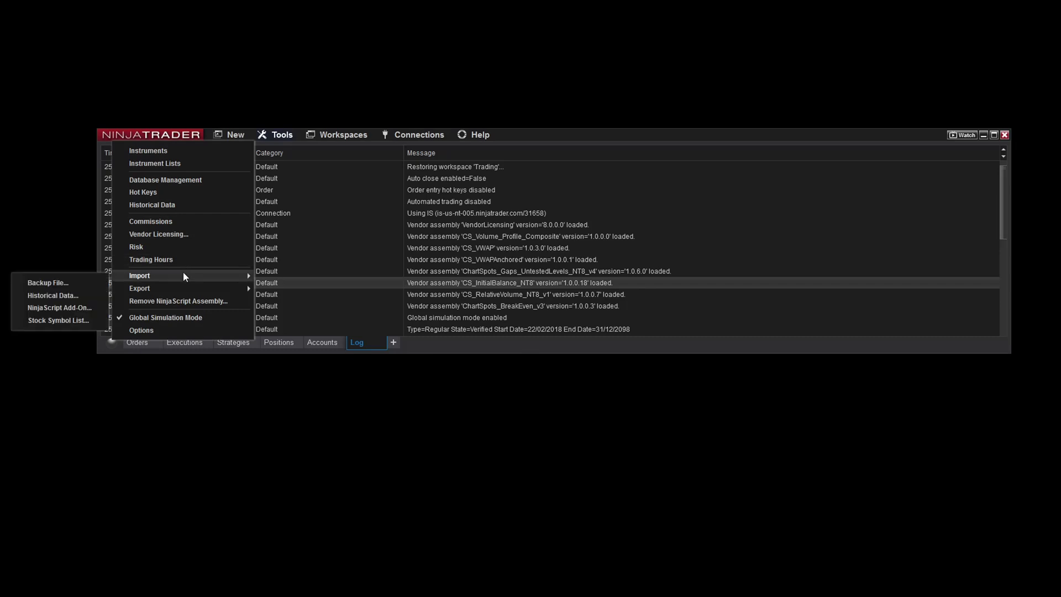
{"action": "left_click", "coordinate": [75, 309]}
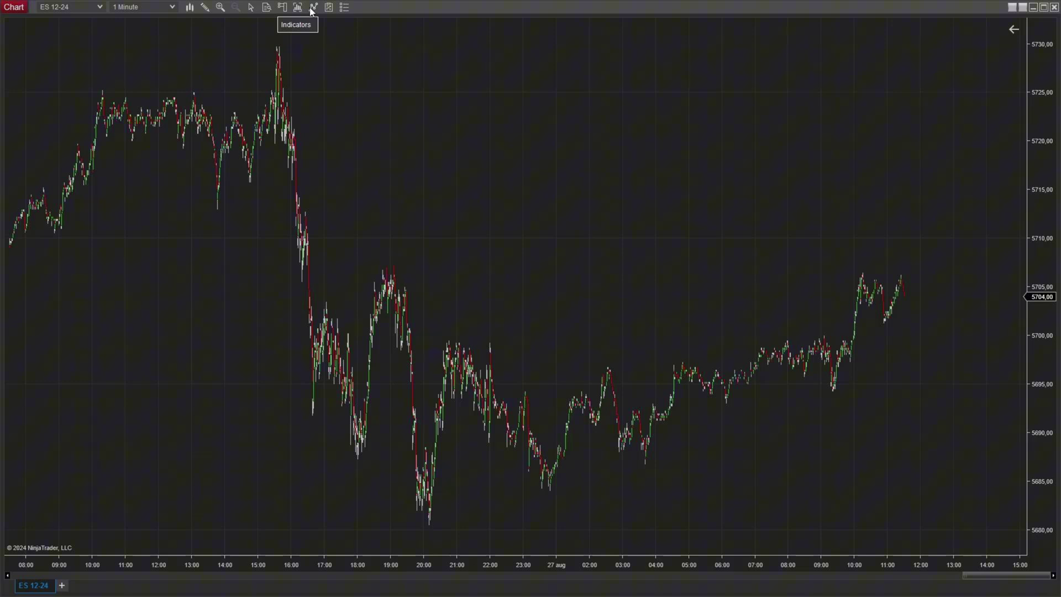
Add the ChartSpots Session Volume Profile indicator to the ES 12-24 one-minute chart and apply it with its default settings
{"action": "left_click", "coordinate": [312, 7]}
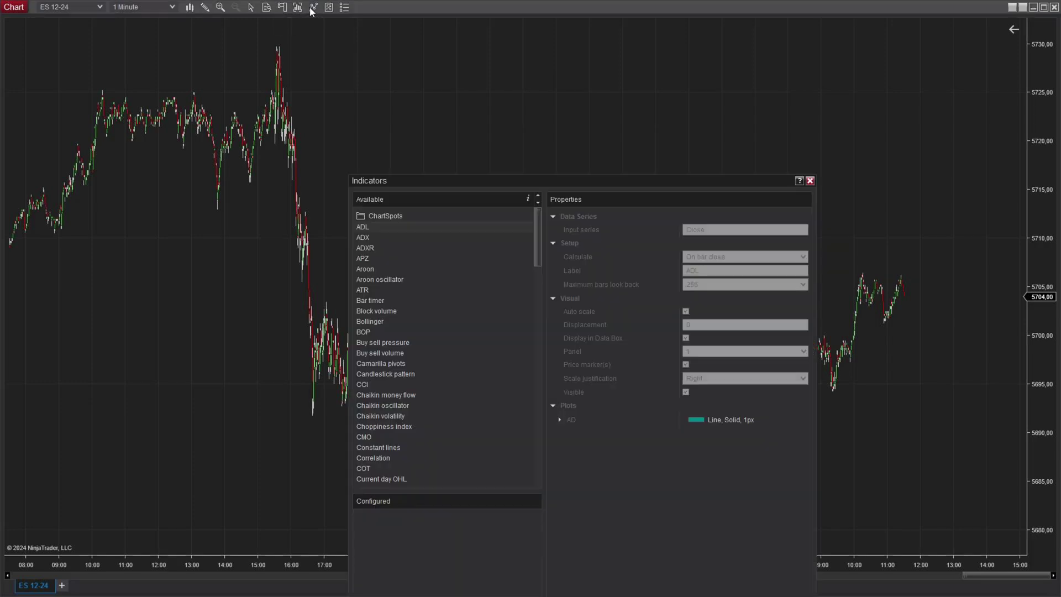
{"action": "left_click_drag", "start_coordinate": [446, 181], "coordinate": [691, 7]}
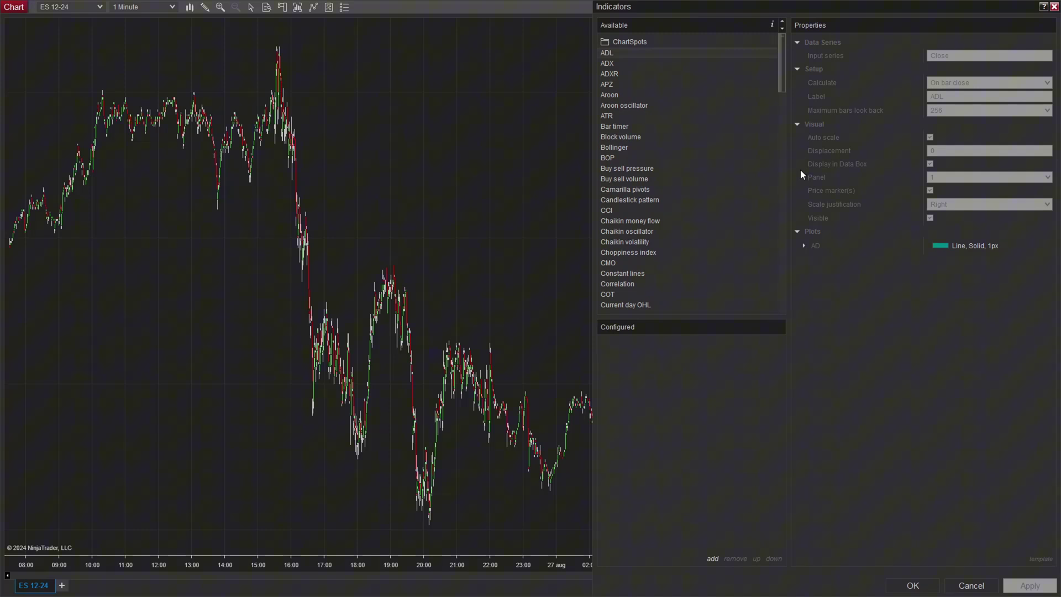
{"action": "left_click", "coordinate": [622, 42]}
{"action": "left_click", "coordinate": [666, 106]}
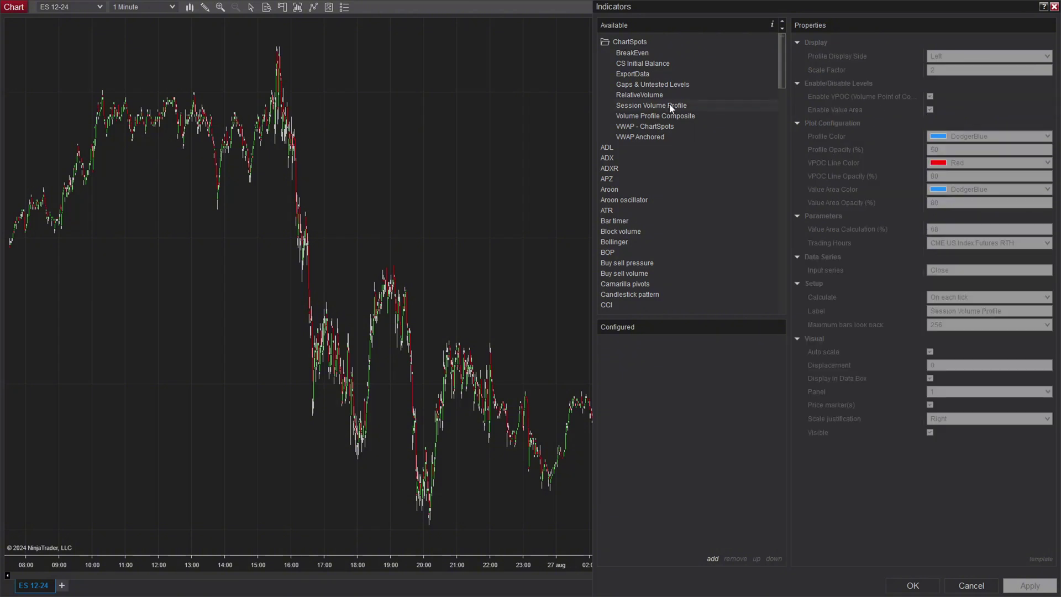
{"action": "double_click", "coordinate": [670, 107]}
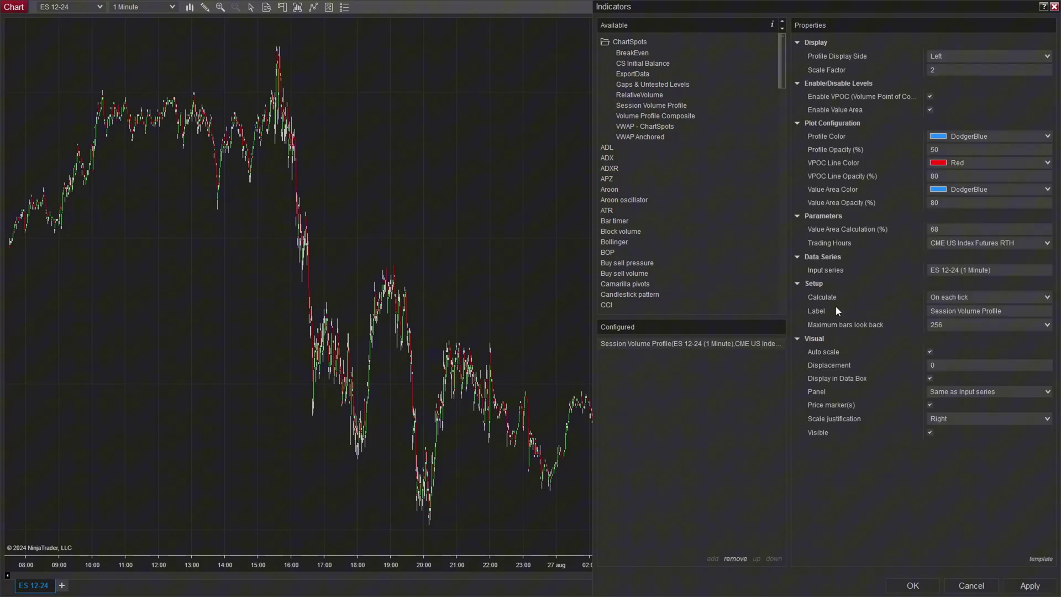
{"action": "left_click", "coordinate": [1027, 588]}
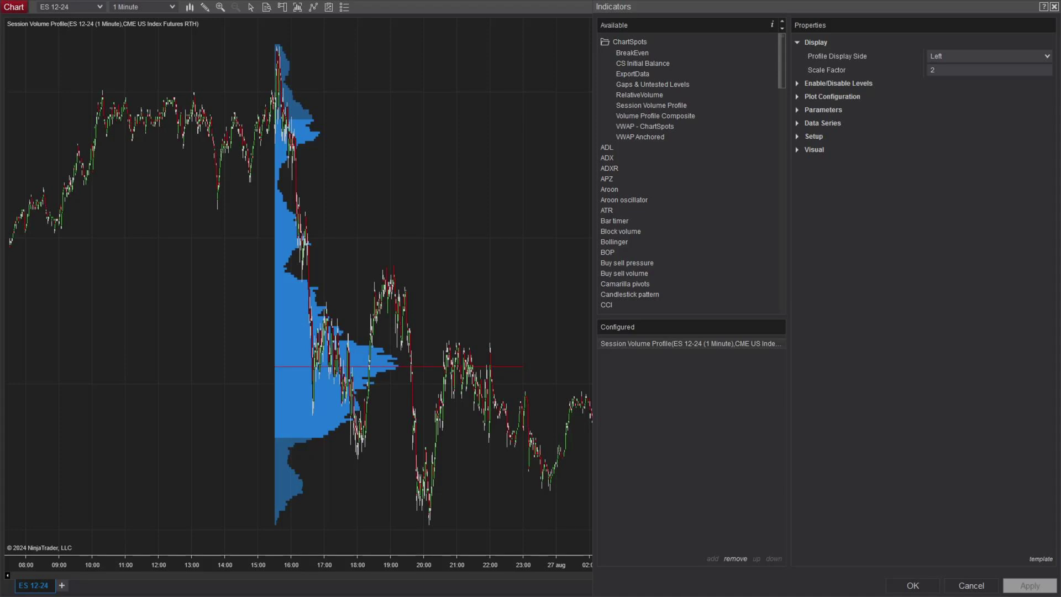
Set the volume profile's display side to Right and apply the change to the chart
{"action": "left_click", "coordinate": [973, 53]}
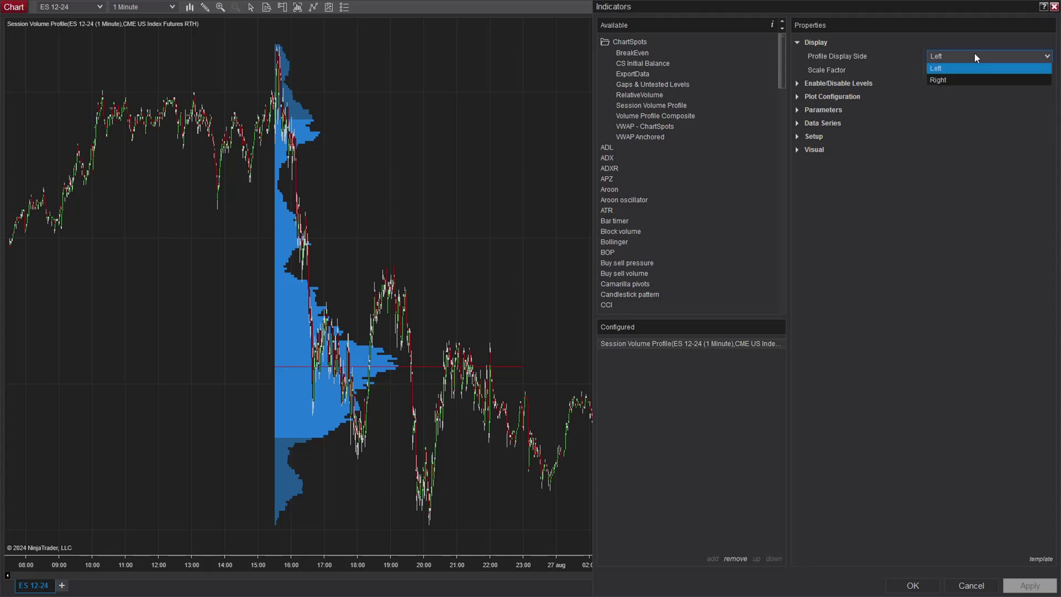
{"action": "left_click", "coordinate": [947, 81]}
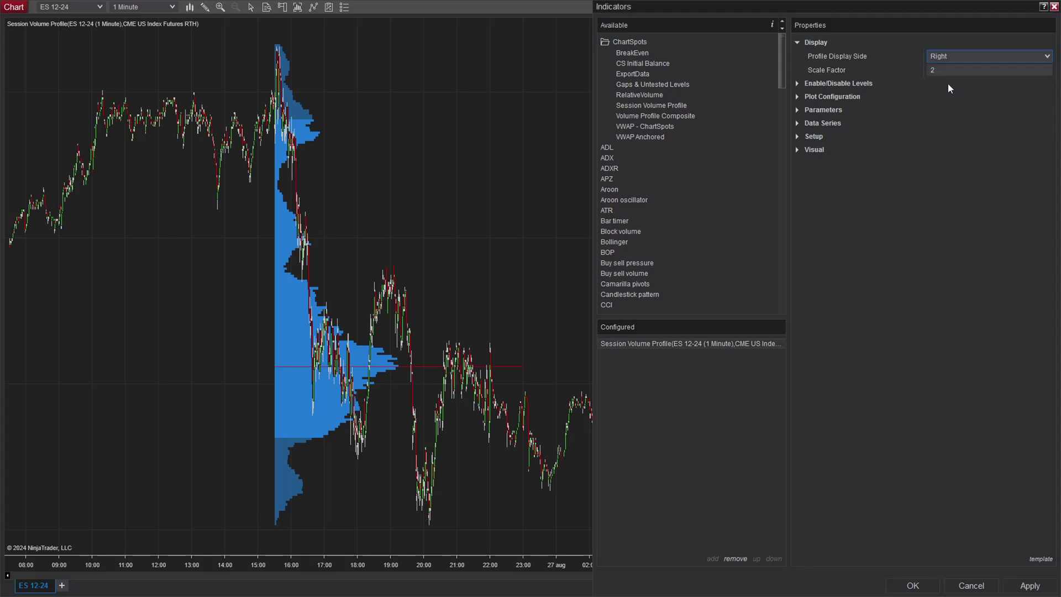
{"action": "left_click", "coordinate": [1041, 589]}
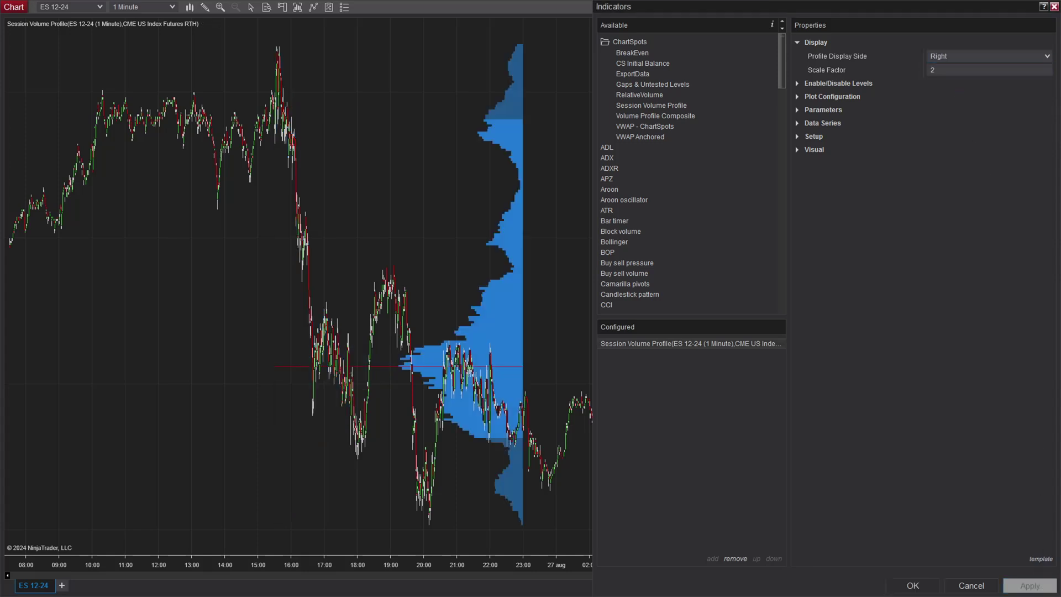
Set the volume profile's display side back to Left and apply it
{"action": "left_click", "coordinate": [1038, 57]}
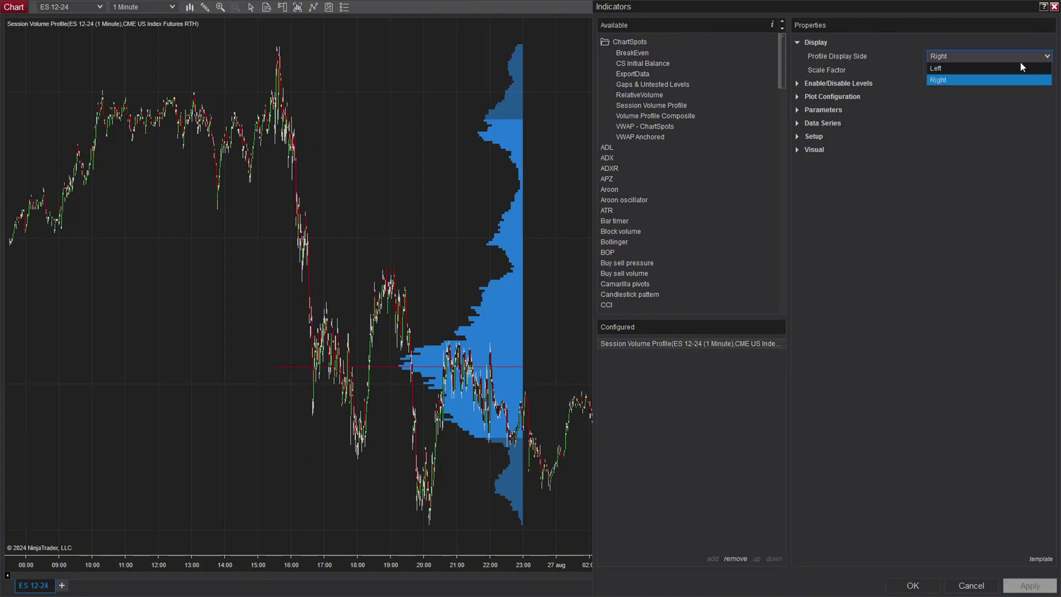
{"action": "left_click", "coordinate": [1020, 68]}
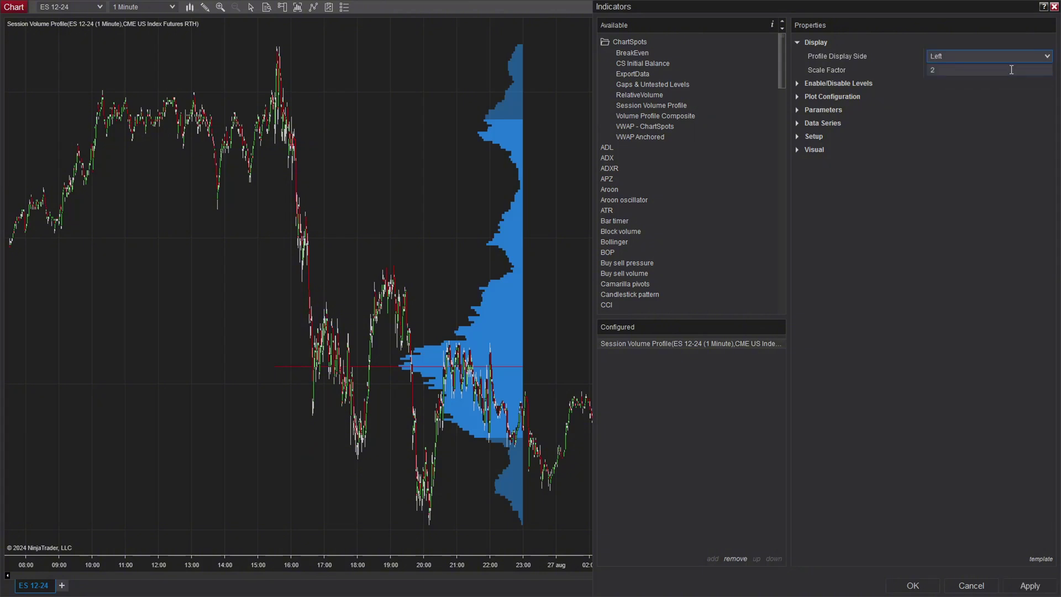
{"action": "left_click", "coordinate": [1029, 587]}
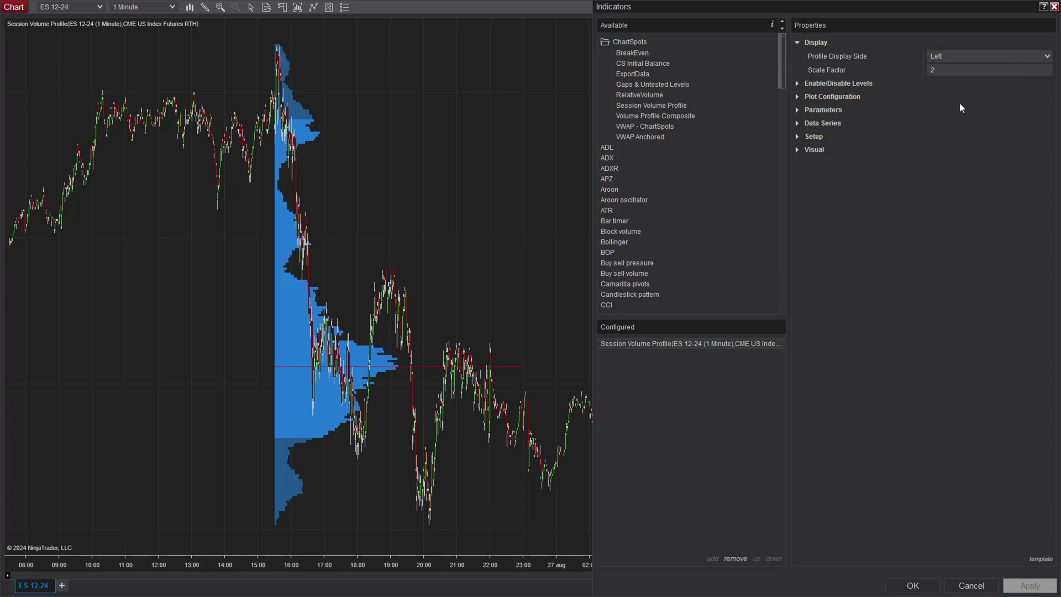
Set the volume profile's scale factor to 5 and apply it to the chart
{"action": "left_click", "coordinate": [936, 71]}
{"action": "key", "text": "BackSpace"}
{"action": "type", "text": "5"}
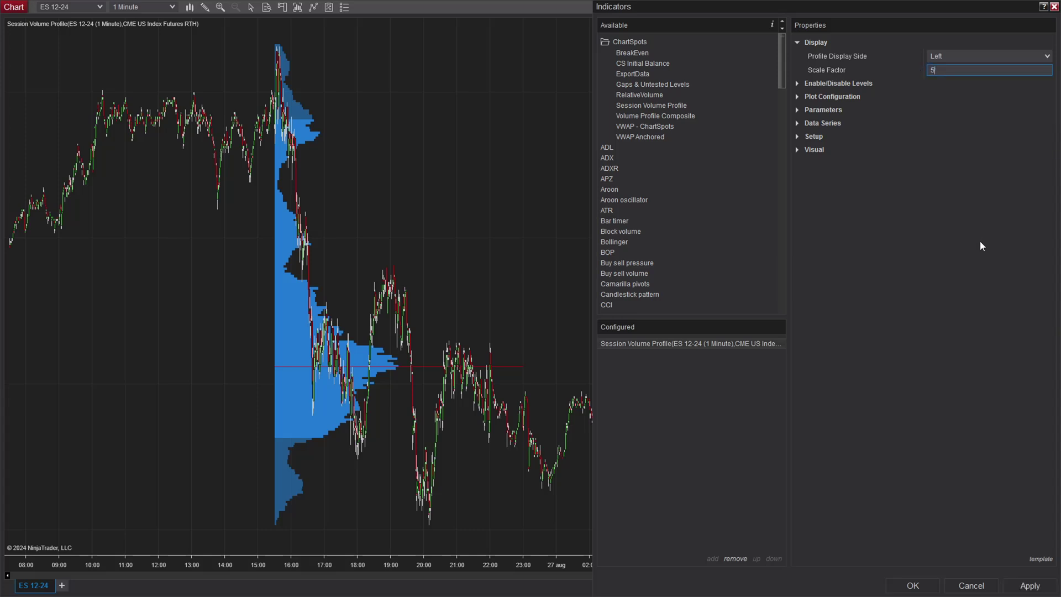
{"action": "left_click", "coordinate": [1030, 586]}
Restore the volume profile's scale factor to 2 and apply it
{"action": "left_click", "coordinate": [941, 67]}
{"action": "key", "text": "BackSpace"}
{"action": "type", "text": "2"}
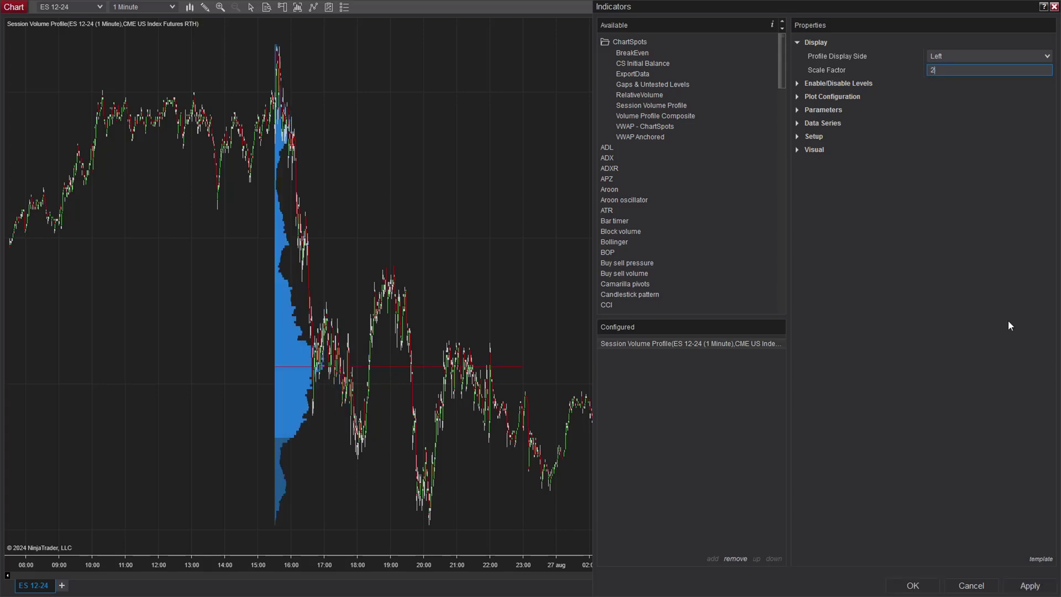
{"action": "left_click", "coordinate": [1025, 588]}
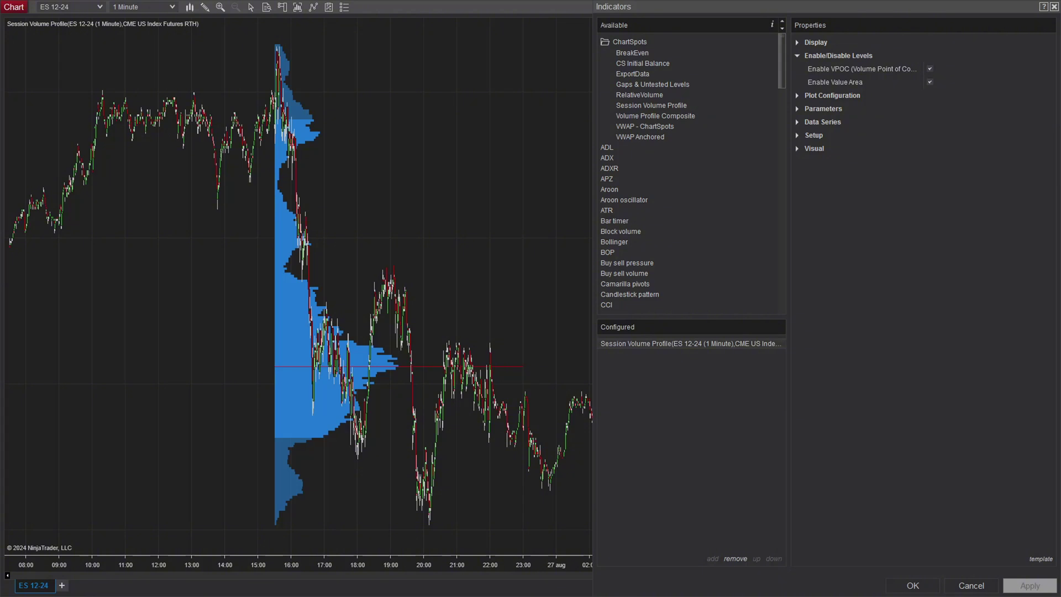
Disable both the VPOC level and the value area of the volume profile and apply the change
{"action": "left_click", "coordinate": [930, 68]}
{"action": "left_click", "coordinate": [930, 82]}
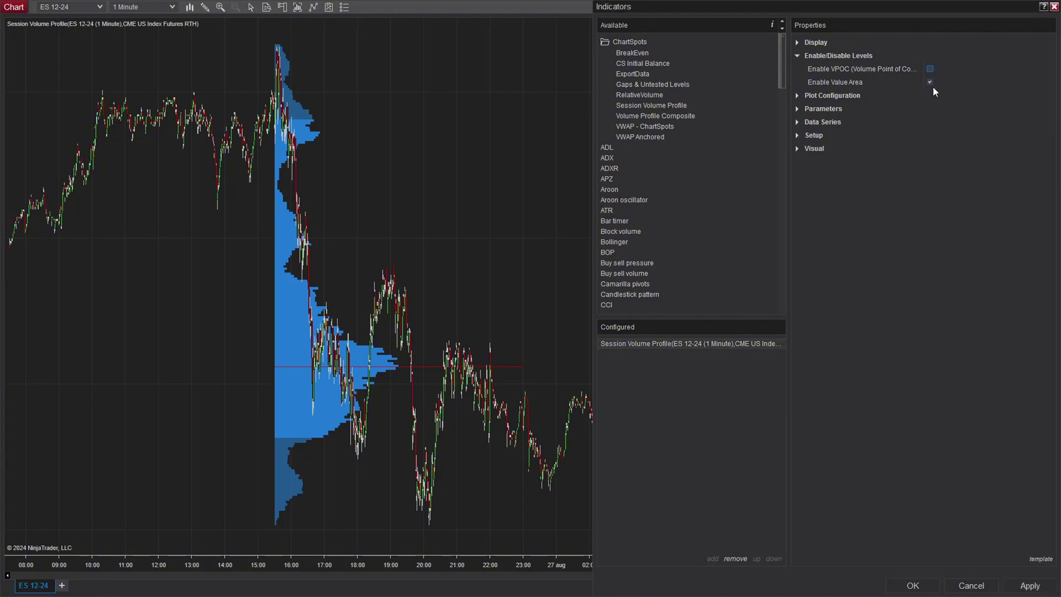
{"action": "left_click", "coordinate": [1041, 588]}
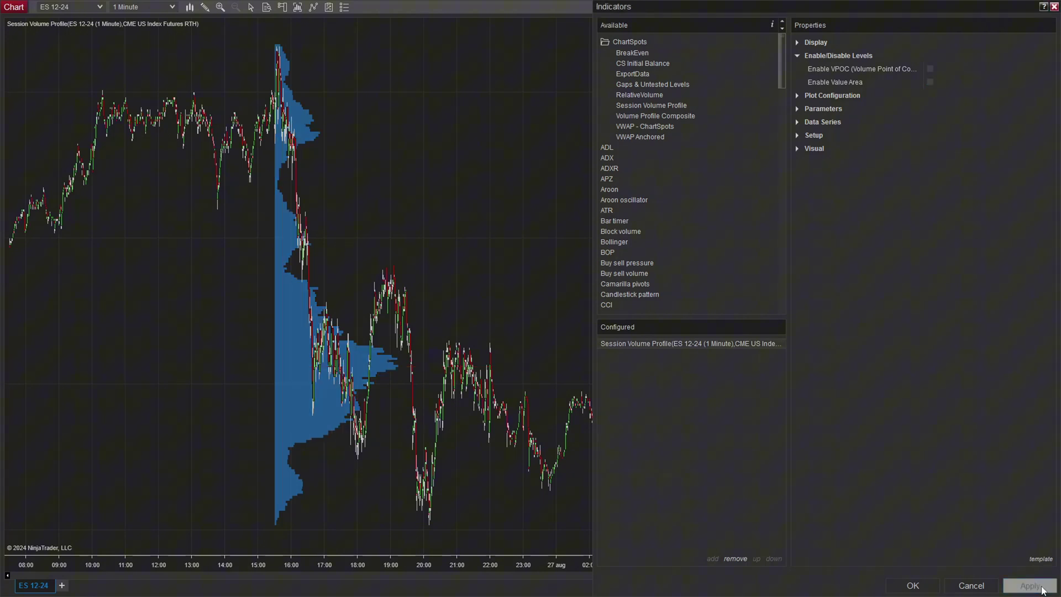
Re-enable the VPOC level and apply it, and do the same for the value area
{"action": "left_click", "coordinate": [930, 70]}
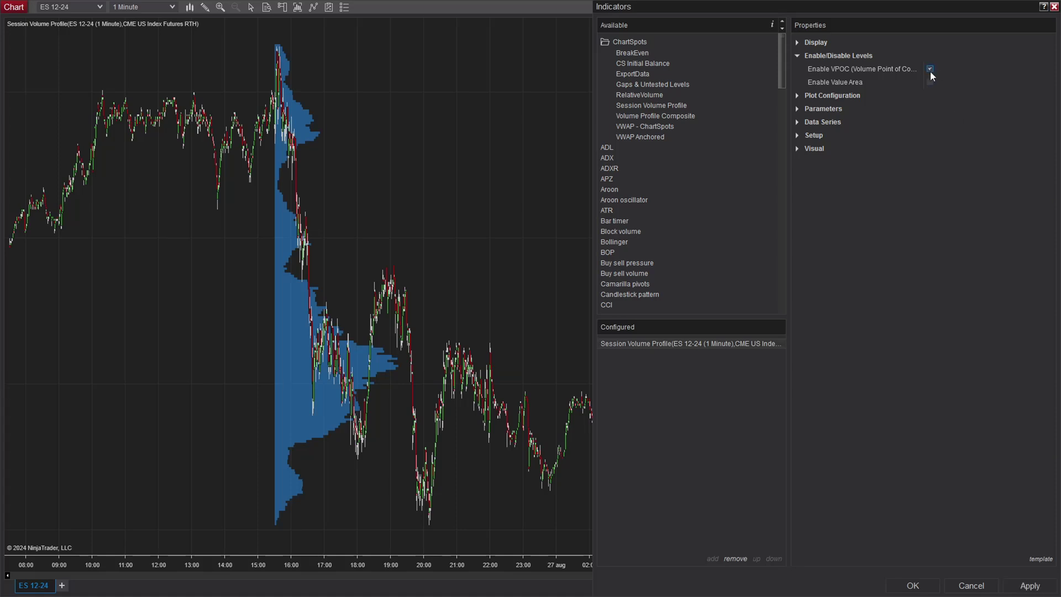
{"action": "left_click", "coordinate": [1026, 587]}
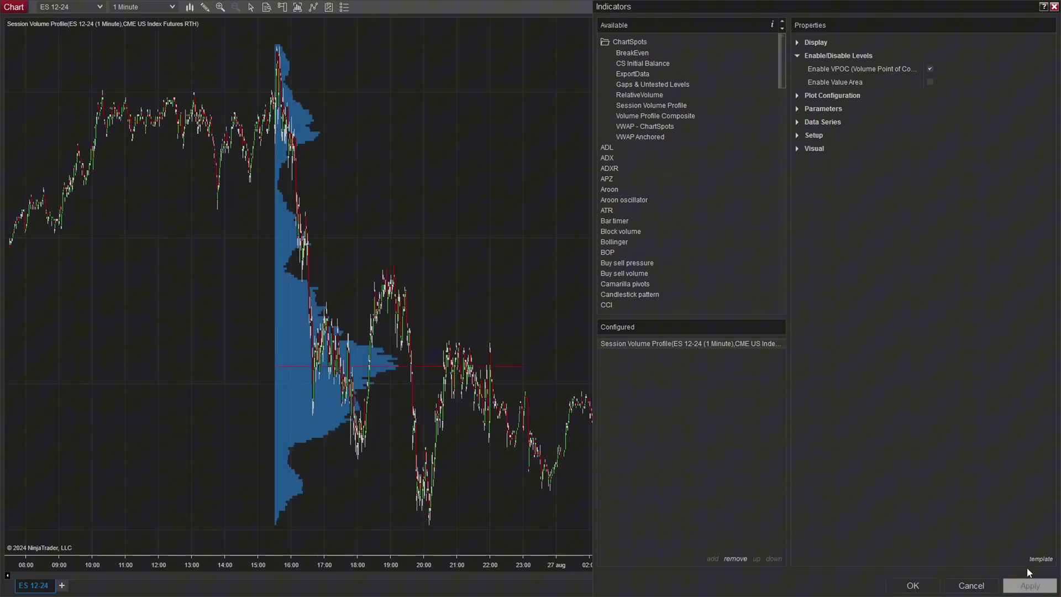
{"action": "left_click", "coordinate": [930, 83]}
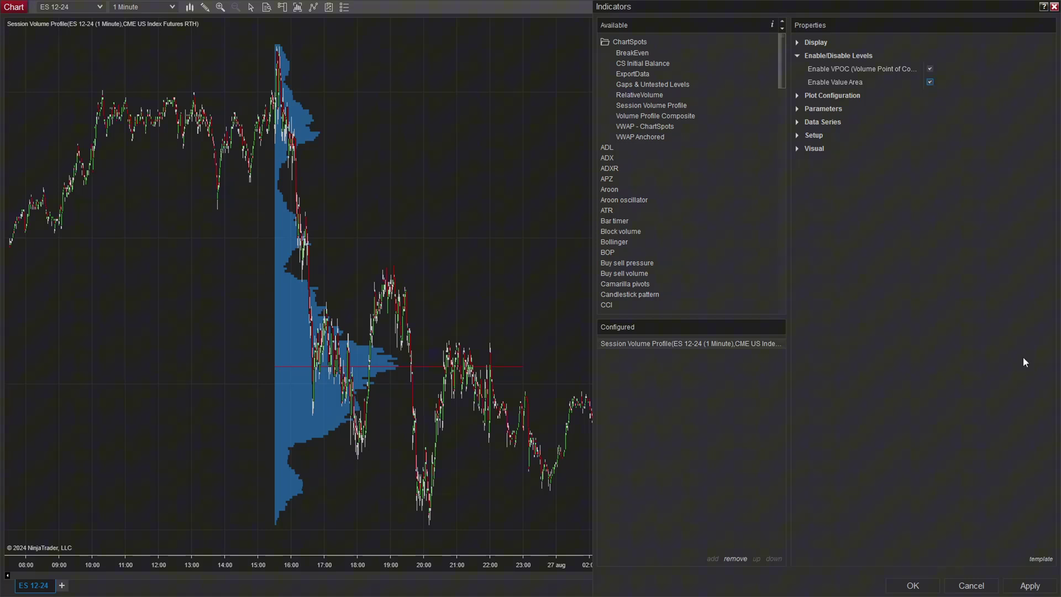
{"action": "left_click", "coordinate": [1030, 587]}
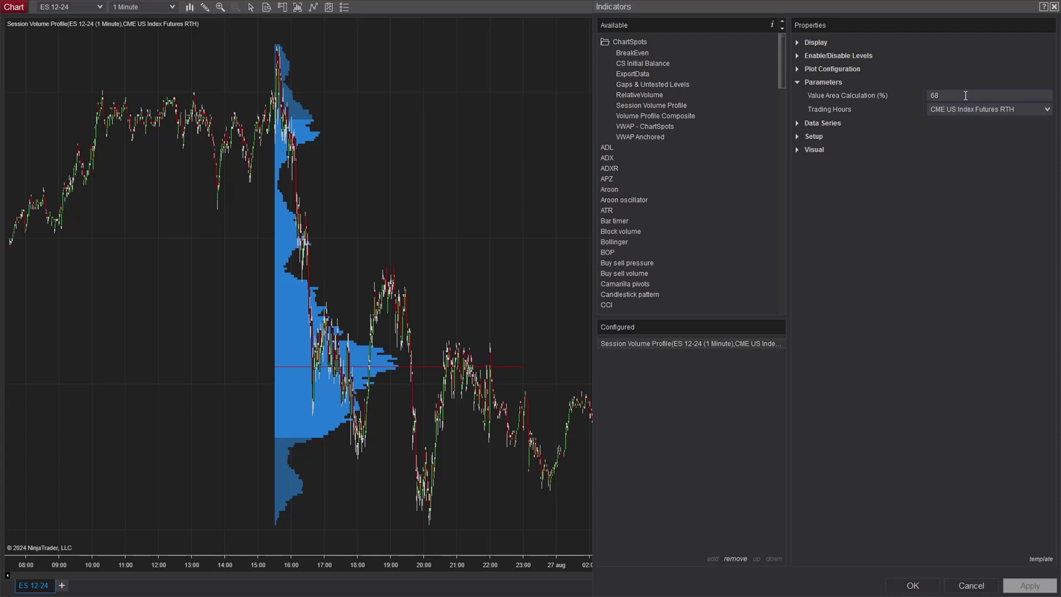
Set the indicator's value area calculation to 50% and apply it to the chart
{"action": "left_click", "coordinate": [966, 95]}
{"action": "type", "text": "50"}
{"action": "left_click", "coordinate": [1042, 589]}
{"action": "left_click", "coordinate": [1042, 587]}
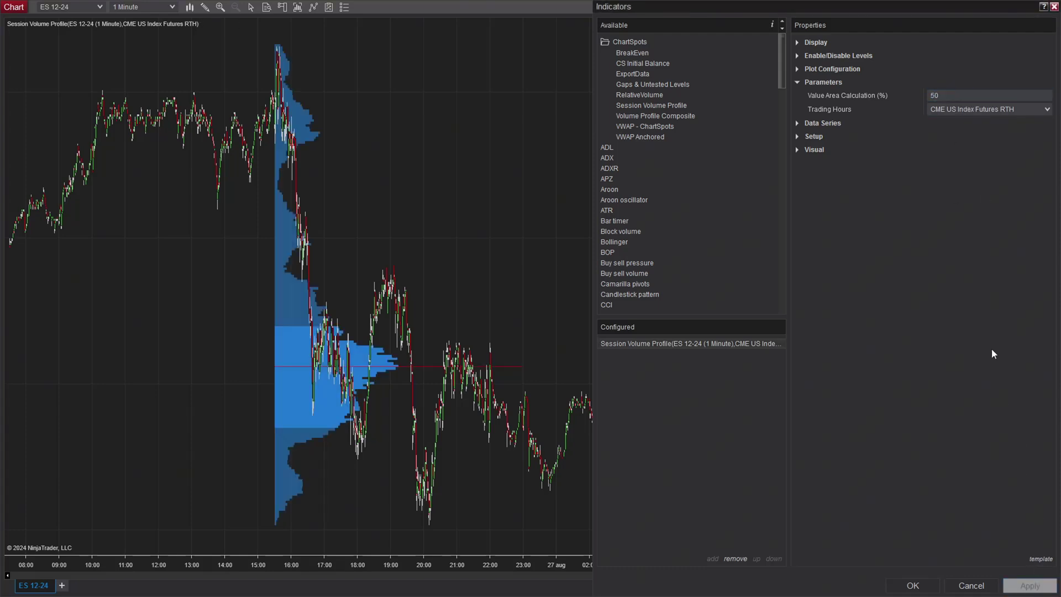
Set the value area calculation back to 68% and apply it
{"action": "left_click", "coordinate": [959, 95]}
{"action": "key", "text": "BackSpace"}
{"action": "key", "text": "BackSpace"}
{"action": "type", "text": "68"}
{"action": "left_click", "coordinate": [1031, 587]}
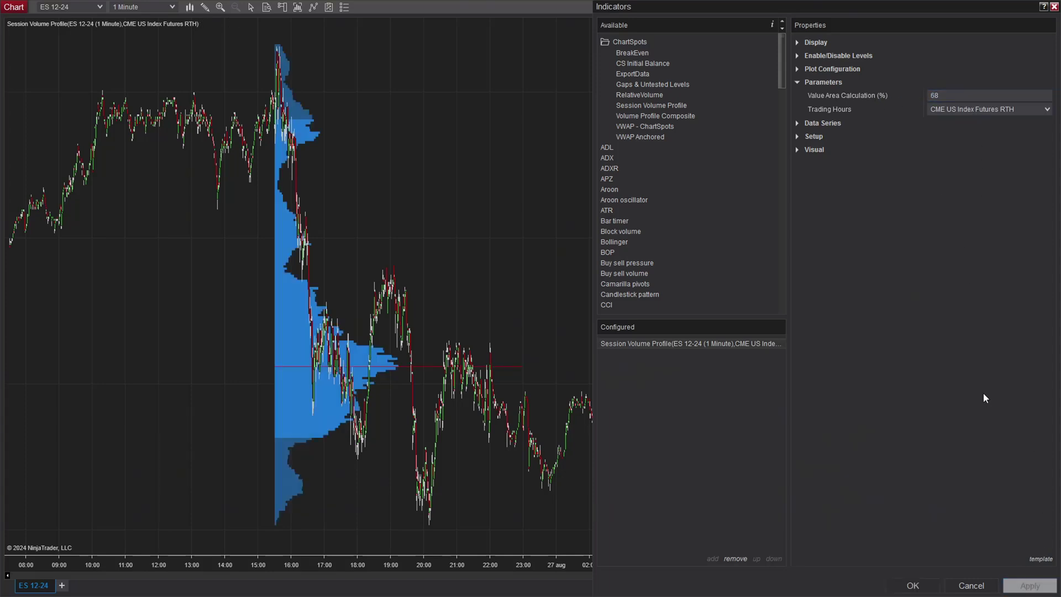
Review the trading hours templates, choosing CME US Index Futures RTH, and check the available Calculate options
{"action": "left_click", "coordinate": [1022, 107]}
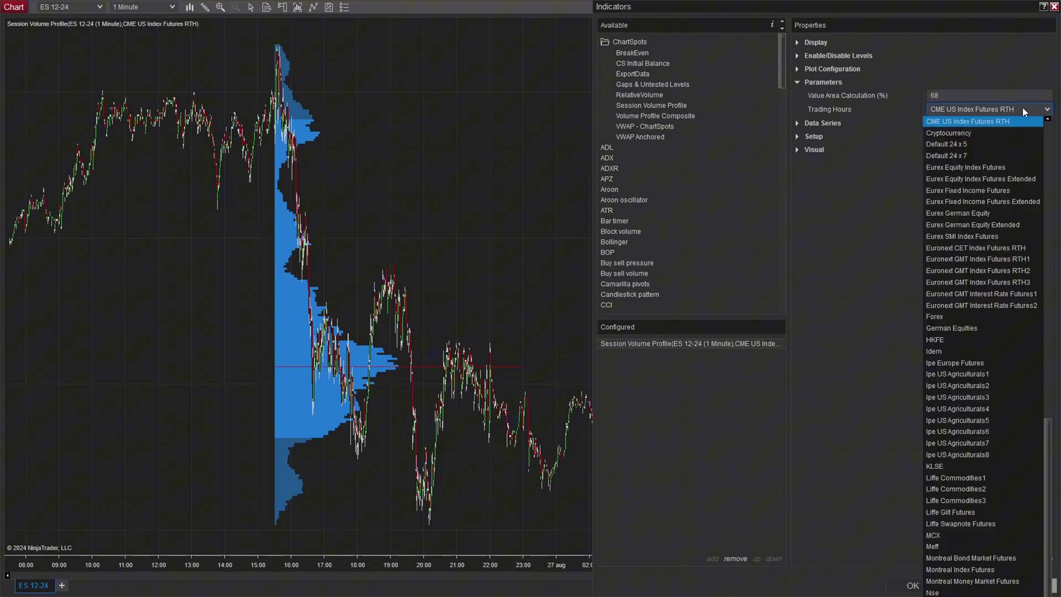
{"action": "scroll", "coordinate": [987, 194], "scroll_direction": "up", "scroll_amount": 1}
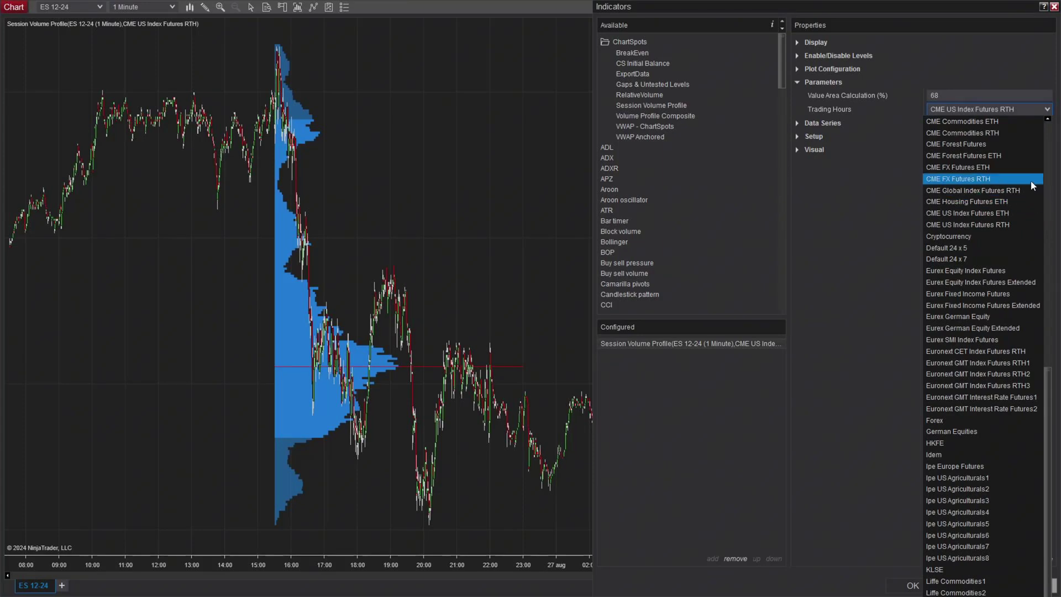
{"action": "left_click", "coordinate": [983, 225]}
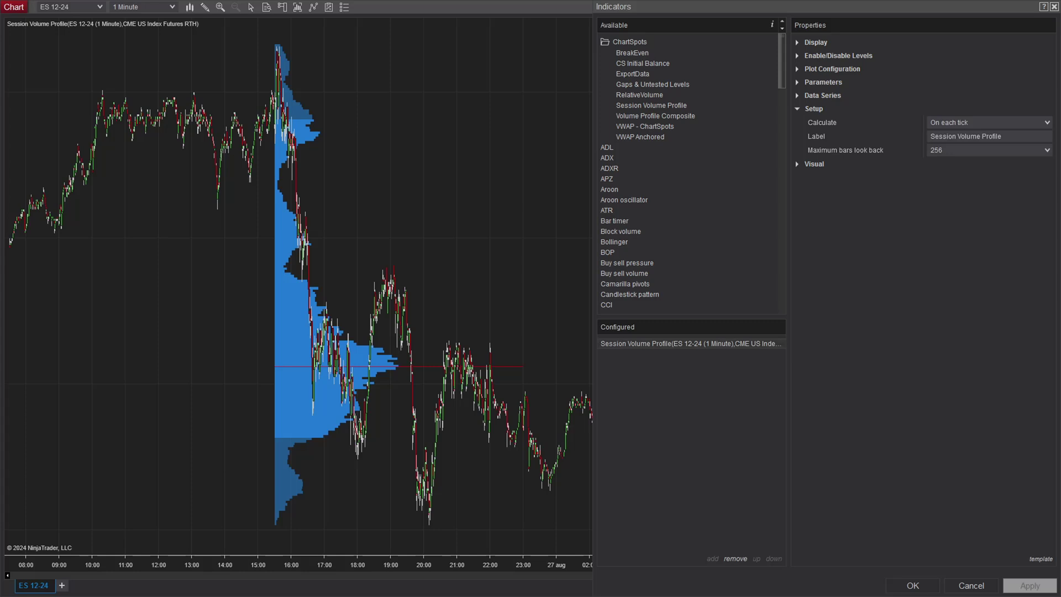
{"action": "left_click", "coordinate": [1047, 123]}
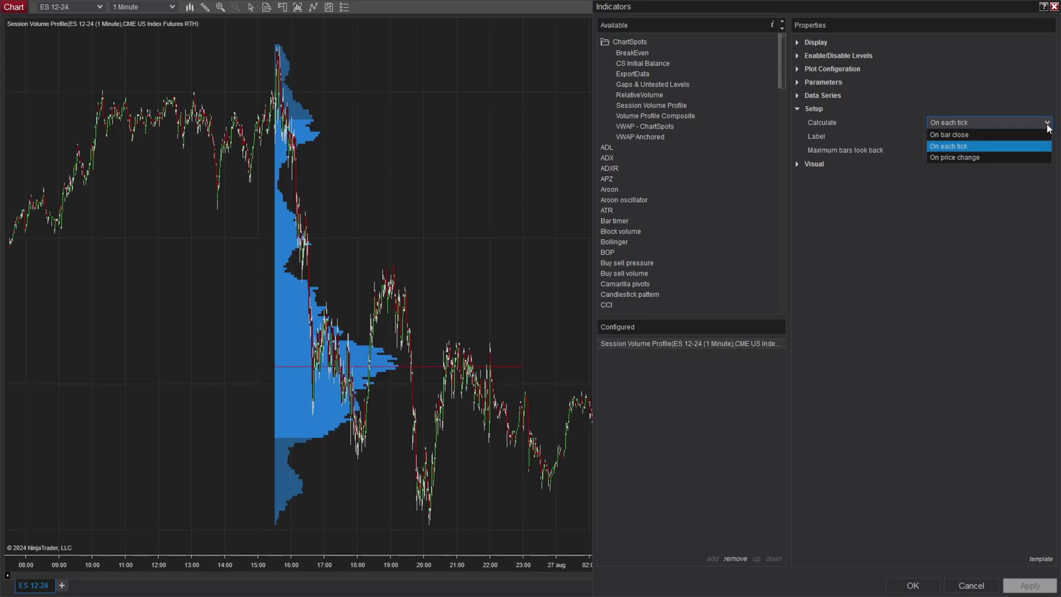
{"action": "left_click", "coordinate": [1048, 123]}
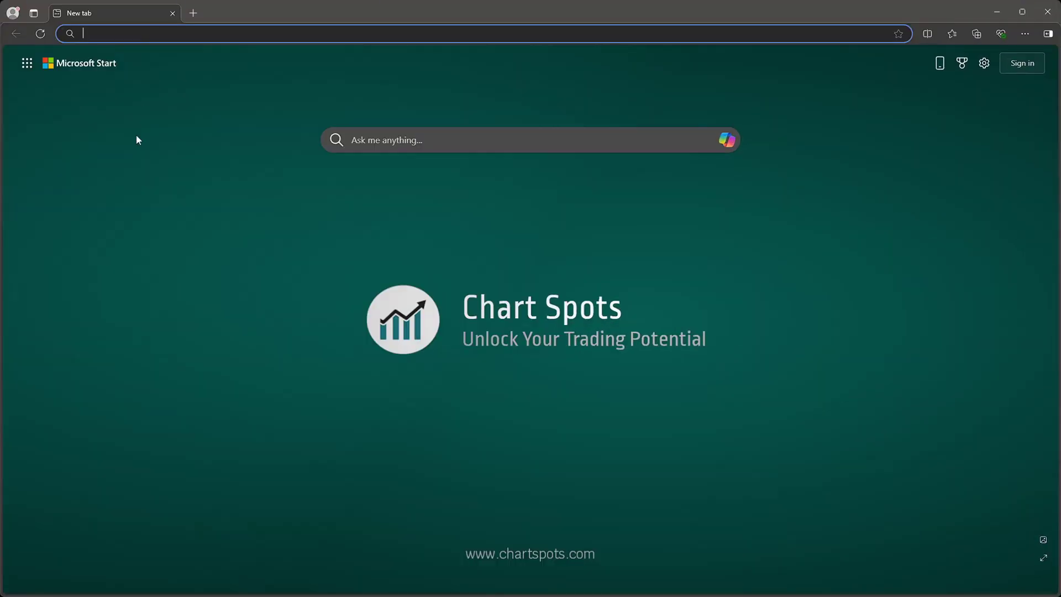
Switch to the Edge browser and open the product page at chartspots.com/volumeprofile
{"action": "type", "text": "chartspots."}
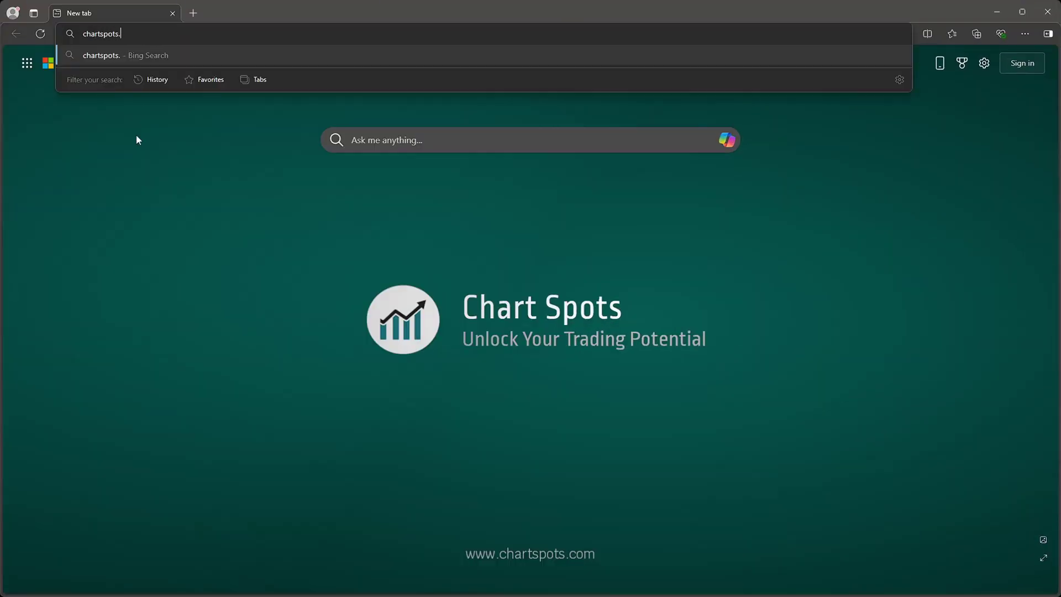
{"action": "type", "text": "com/volumeprofile"}
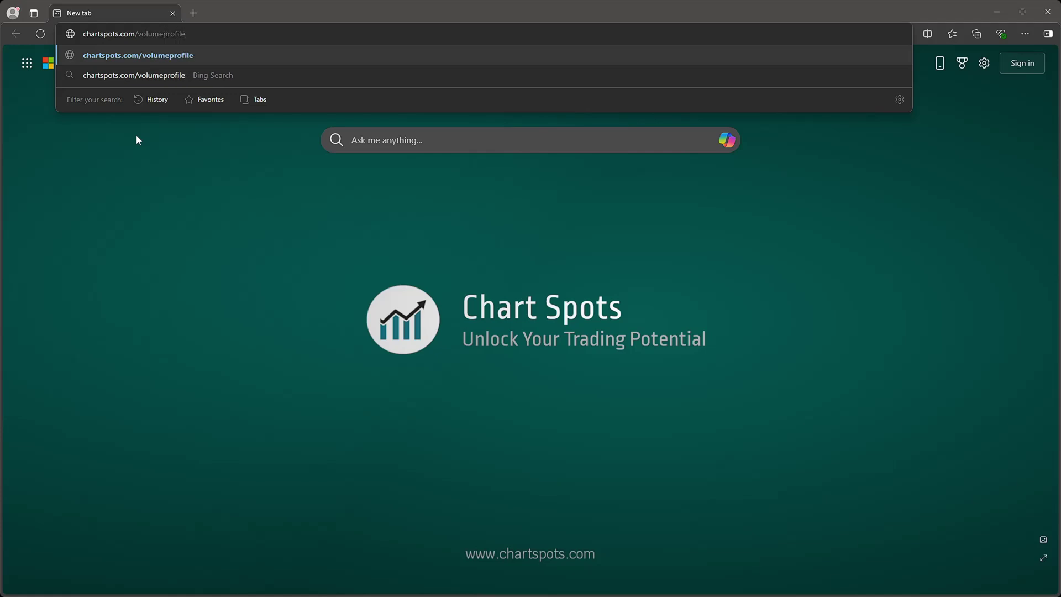
{"action": "key", "text": "Return"}
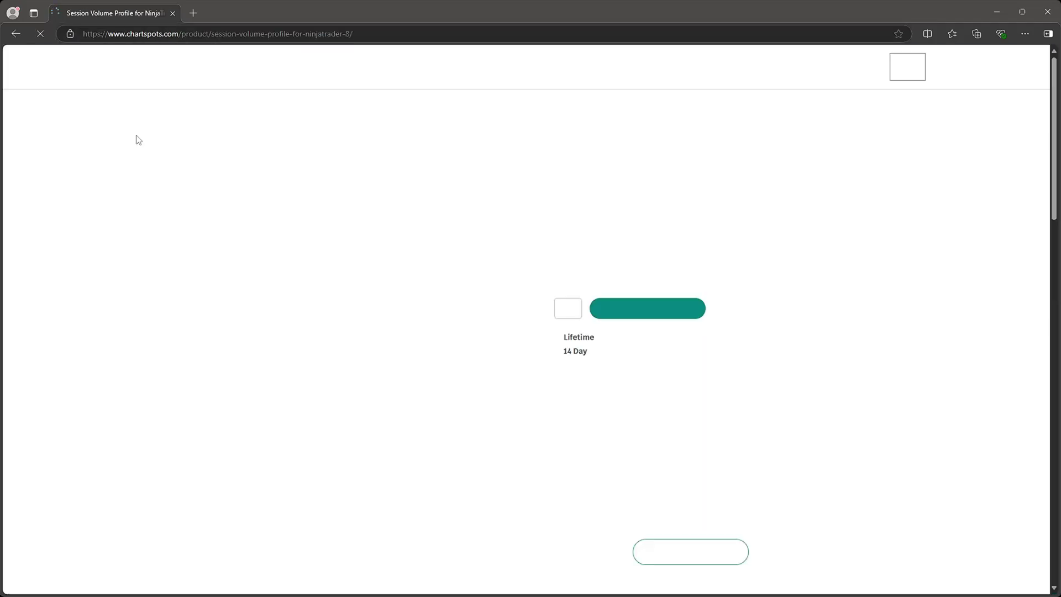